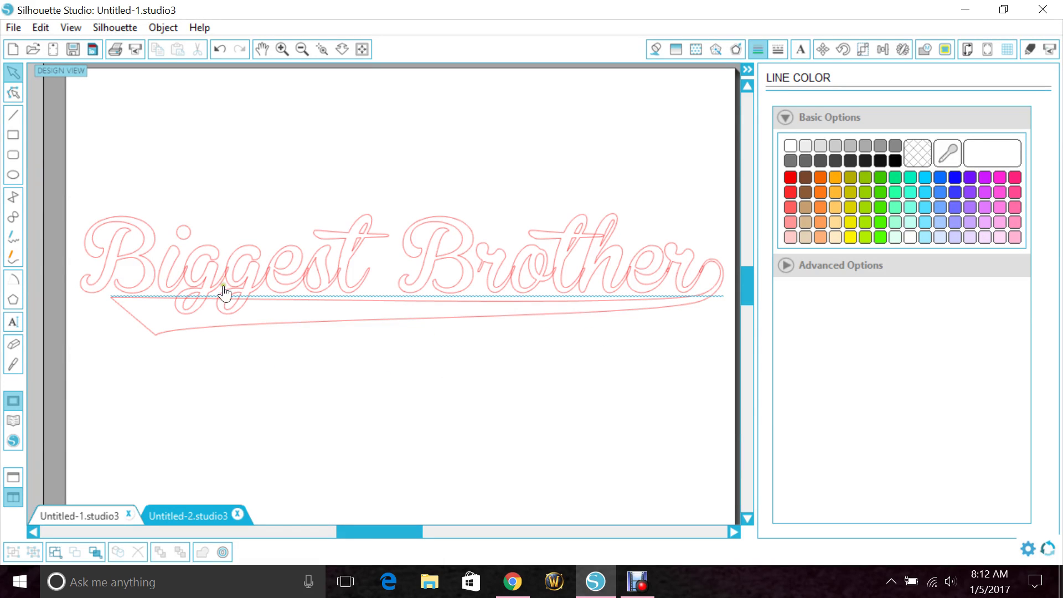
Step: Try welding the Biggest Brother text and swash, then undo the weld and deselect
drag(155, 171, 257, 294)
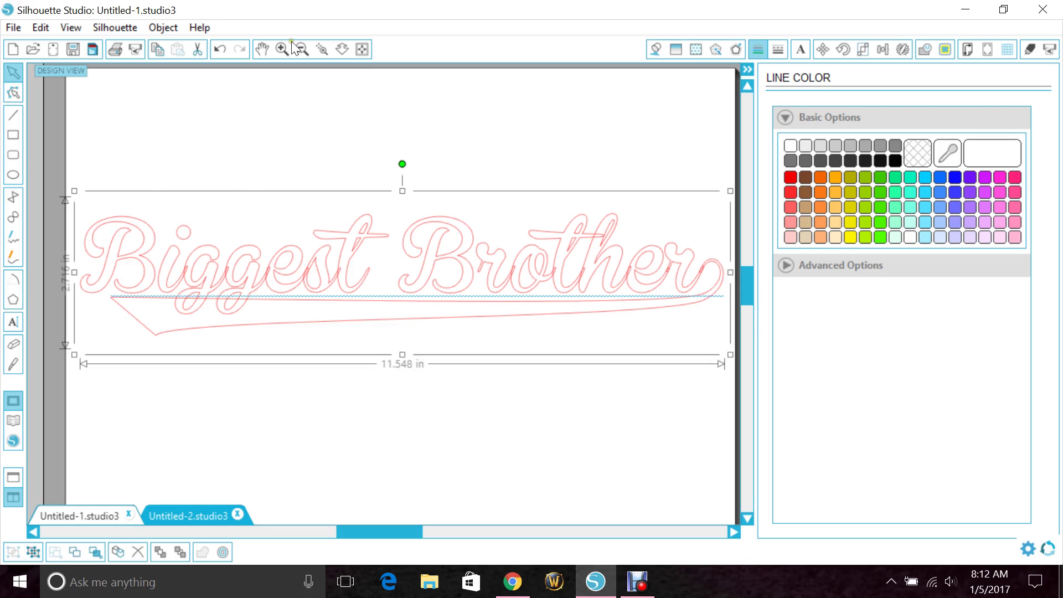
right_click(225, 271)
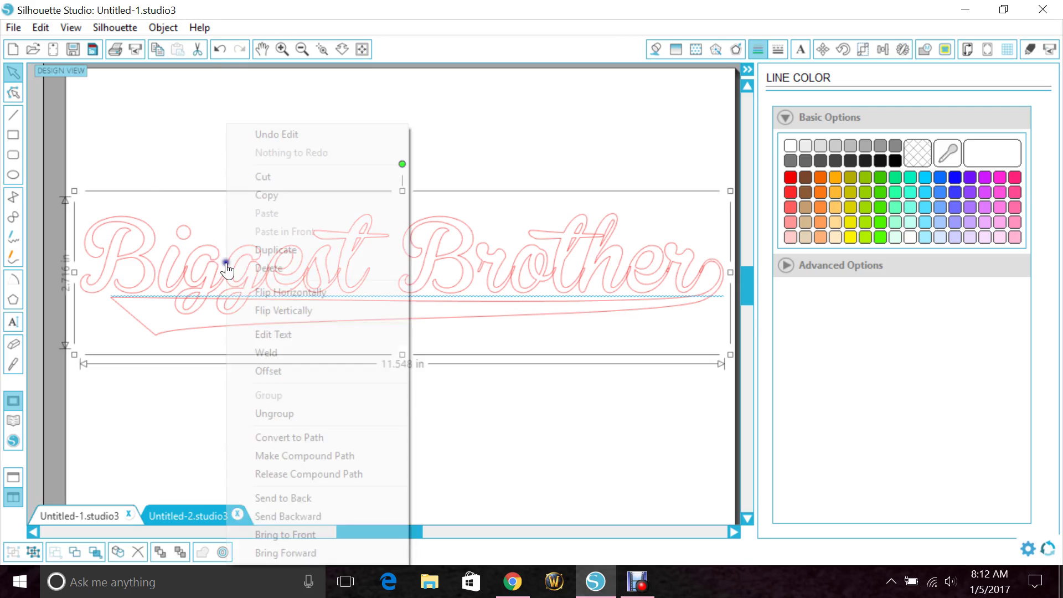
click(286, 352)
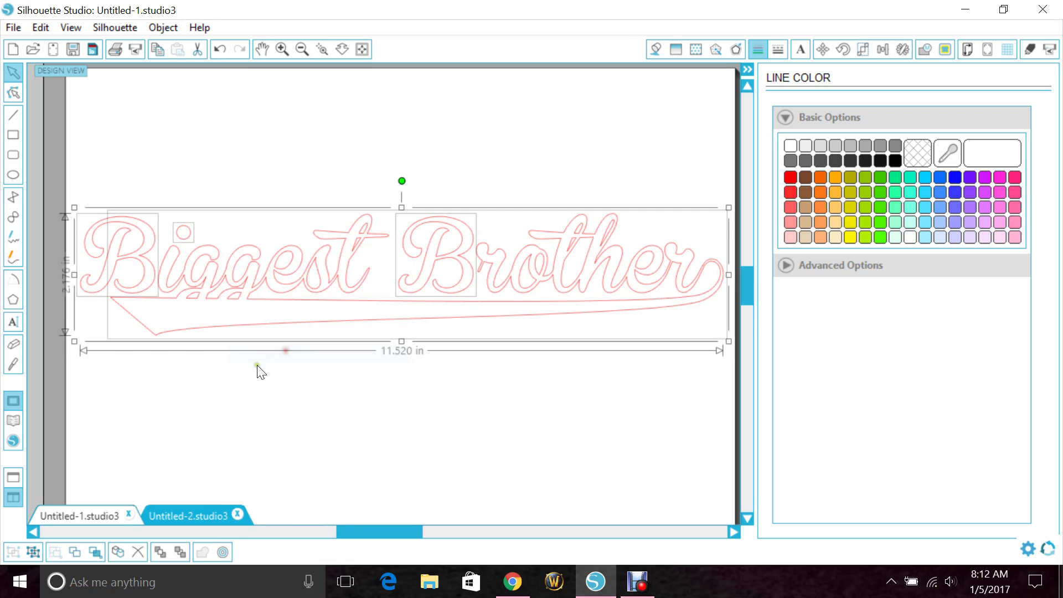
click(219, 49)
click(254, 145)
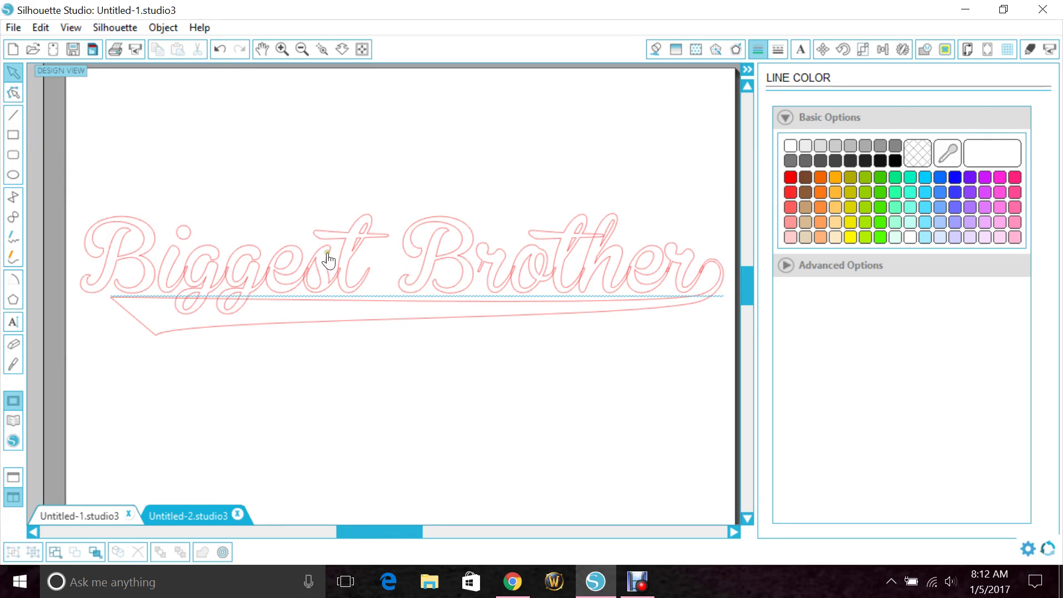
Step: Bring up the brannboll font search results in Chrome and scroll through them
click(523, 581)
scroll(282, 244, up, 3)
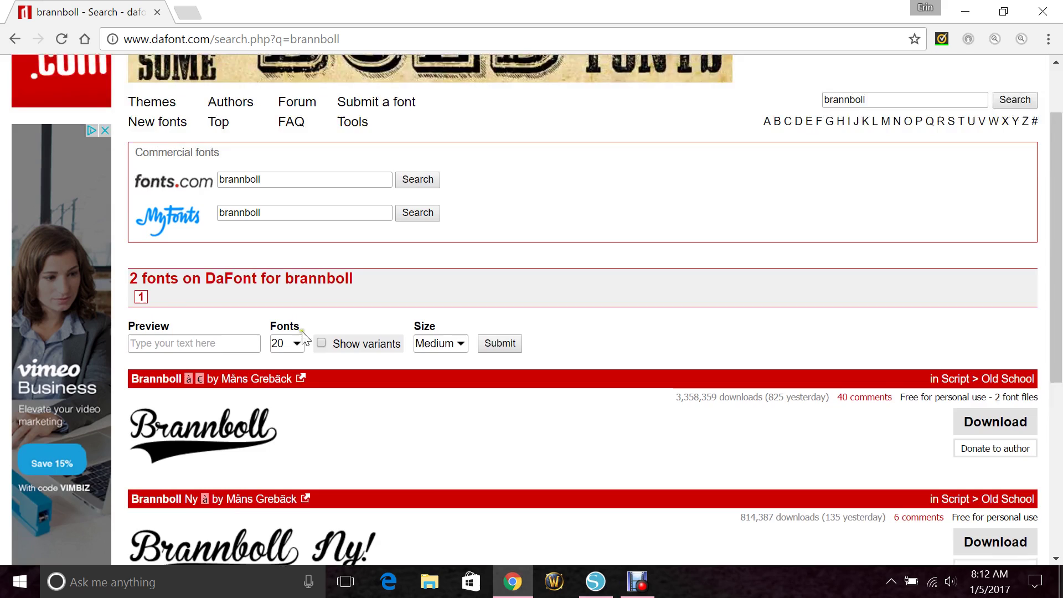
scroll(518, 335, down, 2)
scroll(553, 344, down, 2)
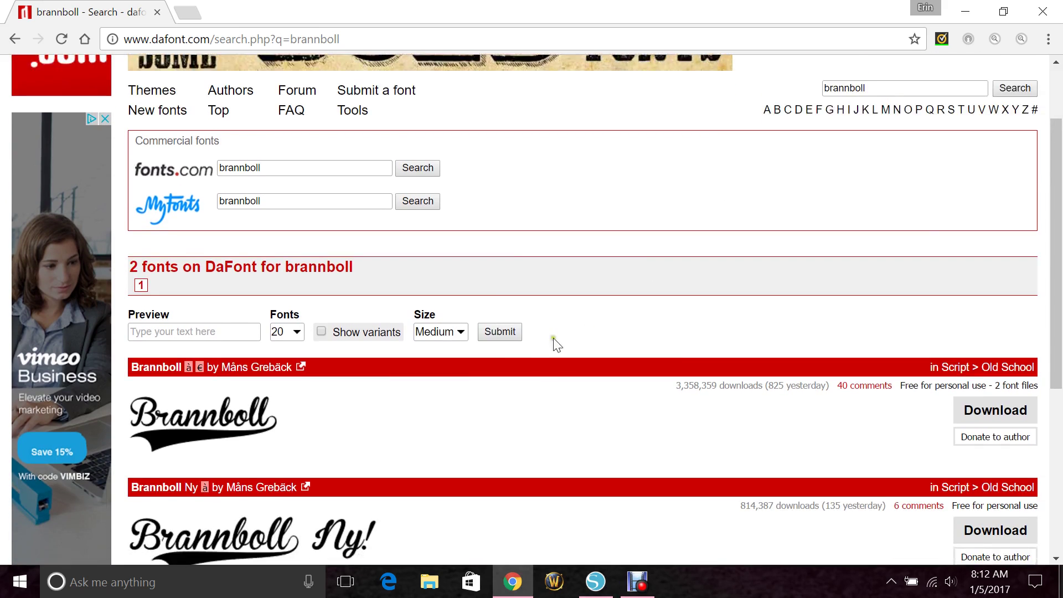
scroll(206, 368, down, 1)
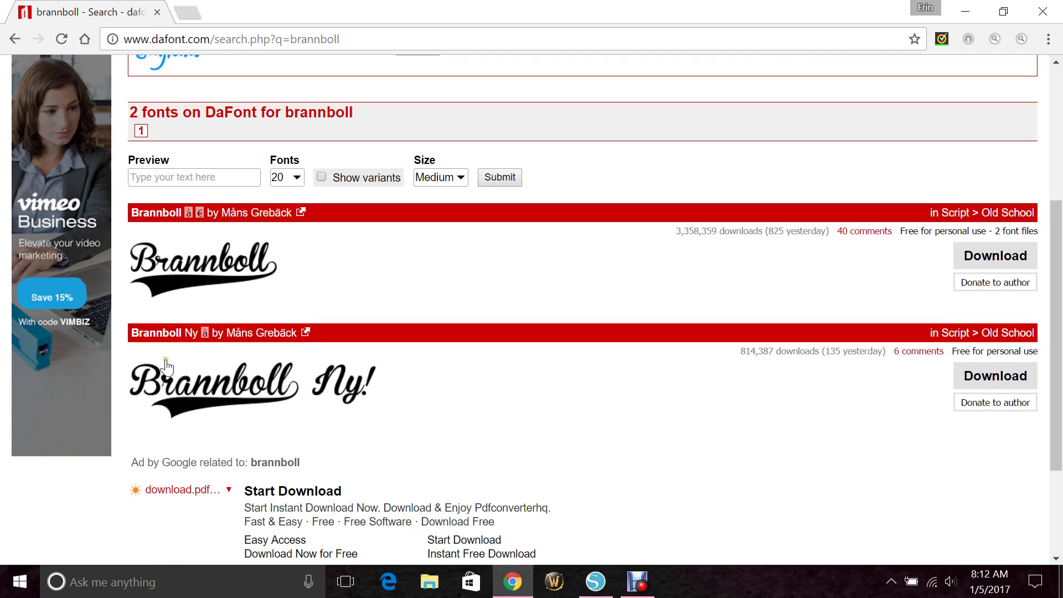
Step: Open the Brannboll Ny font page and scroll down to the swash glyphs on digits 0–9
click(170, 396)
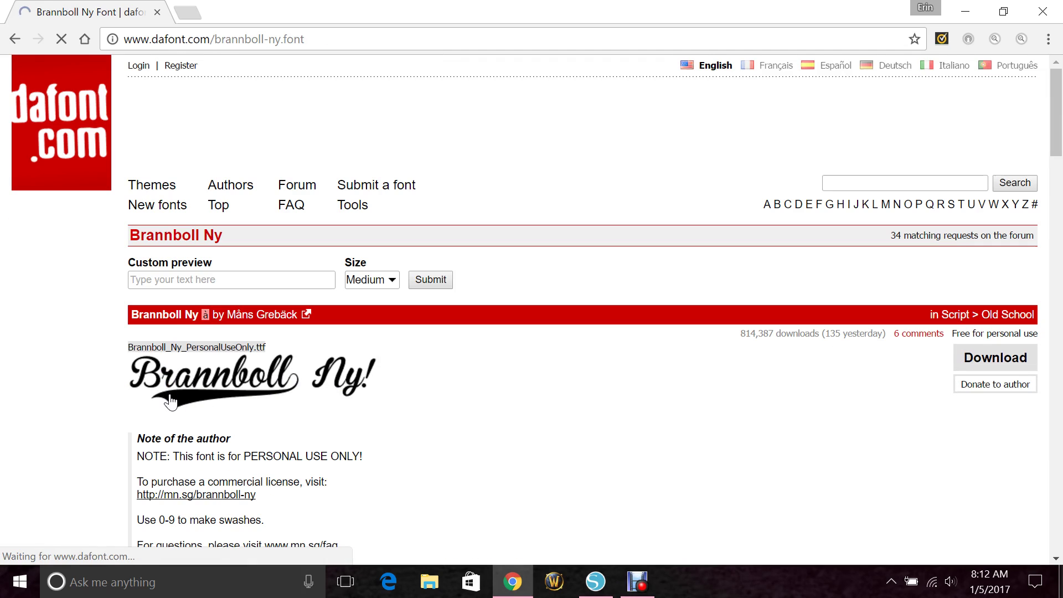
scroll(261, 326, down, 3)
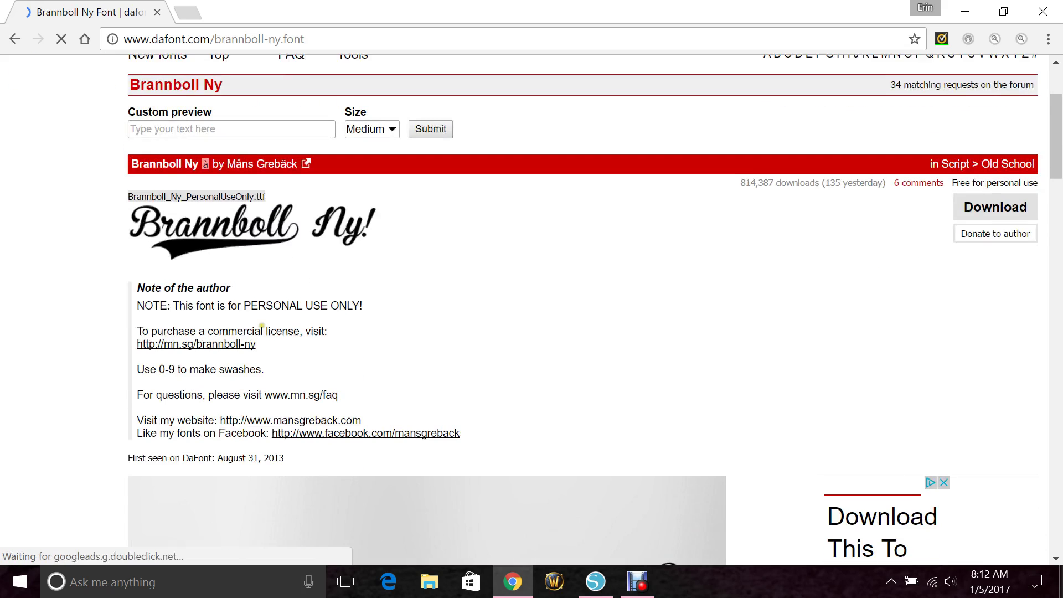
scroll(109, 315, down, 5)
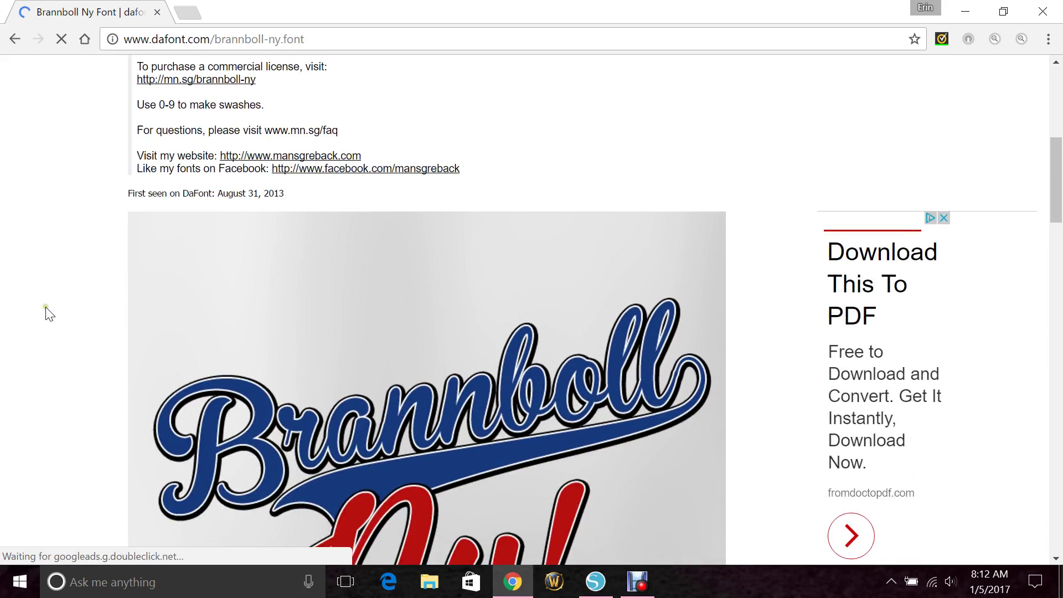
scroll(49, 313, down, 12)
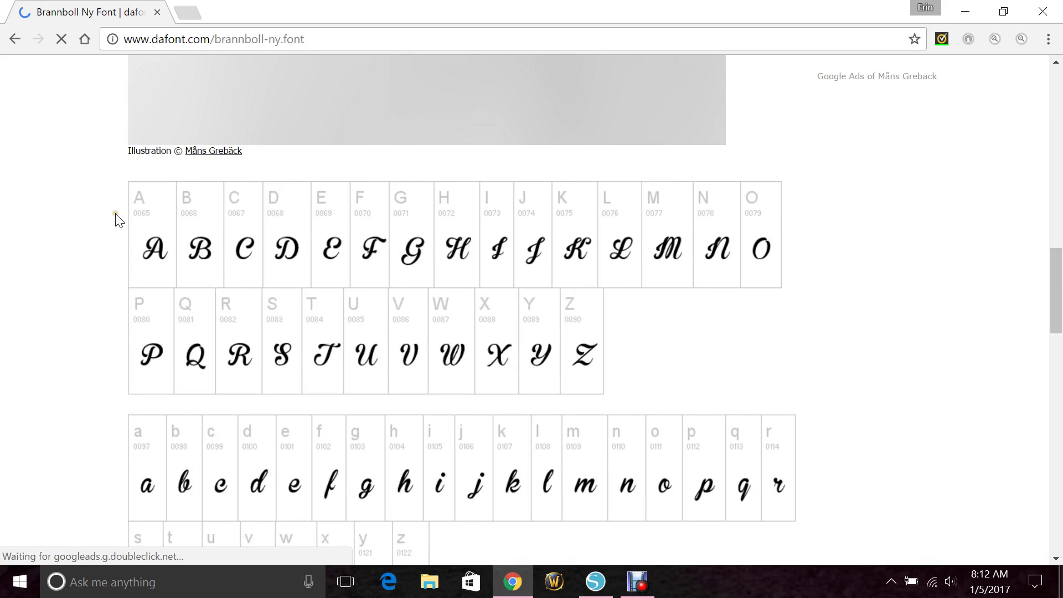
scroll(115, 219, down, 2)
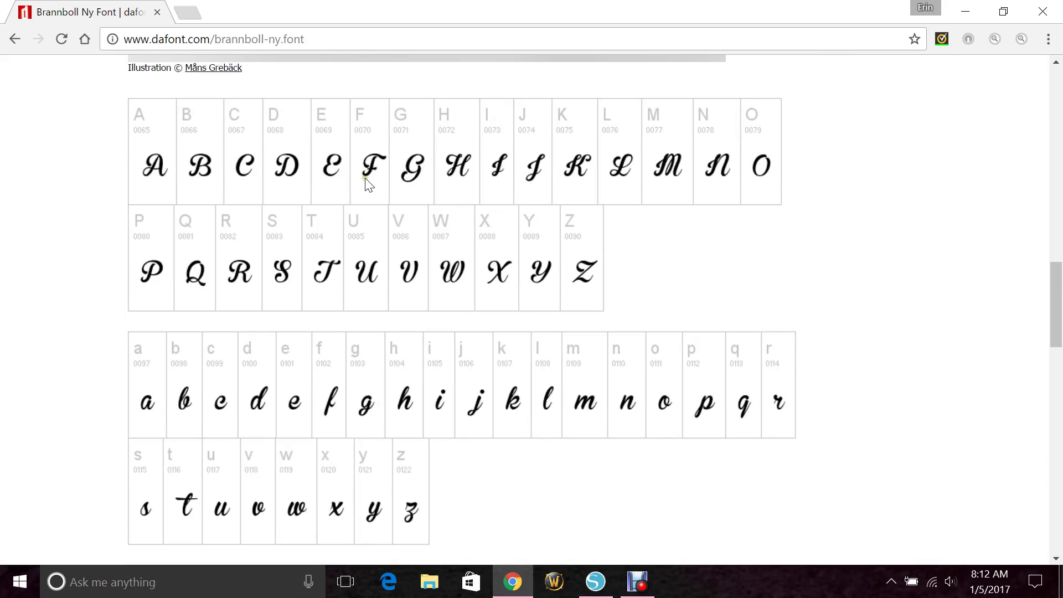
scroll(94, 222, down, 7)
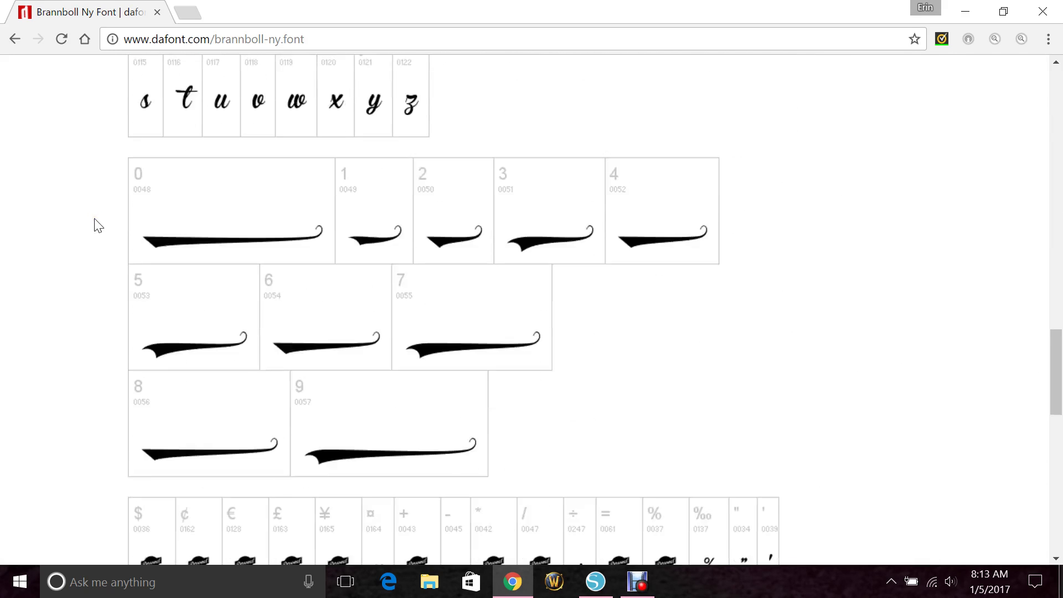
scroll(109, 220, down, 2)
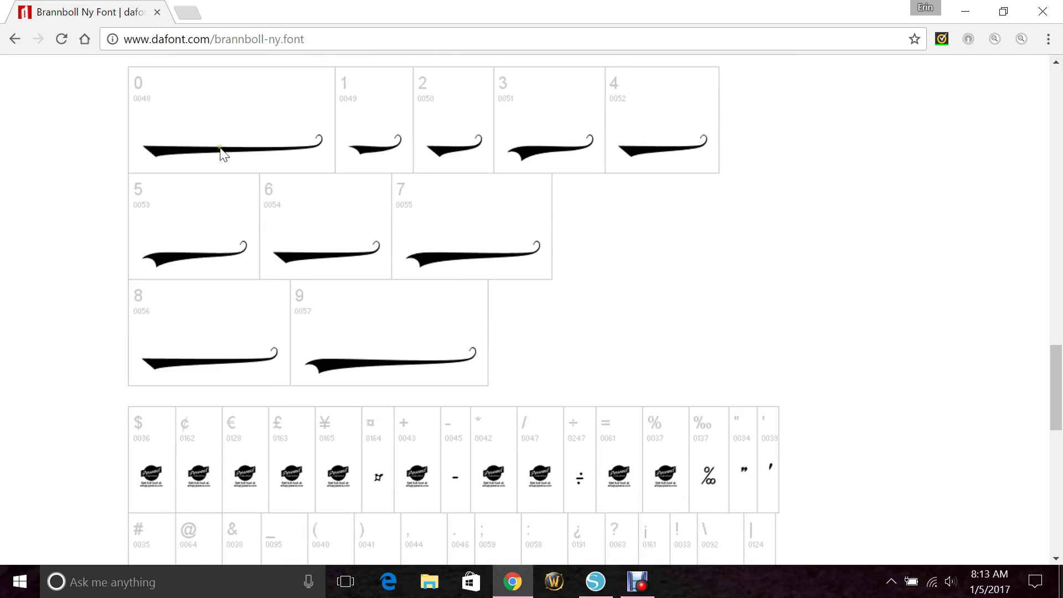
Step: Back in Silhouette Studio, move the whole Biggest Brother design slightly higher
click(596, 581)
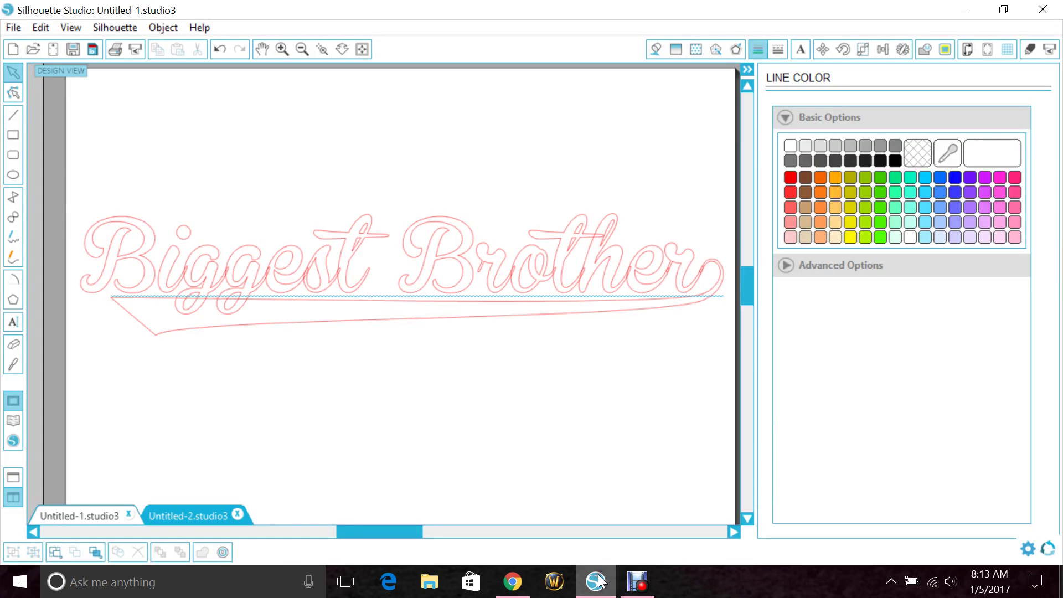
drag(137, 383, 486, 260)
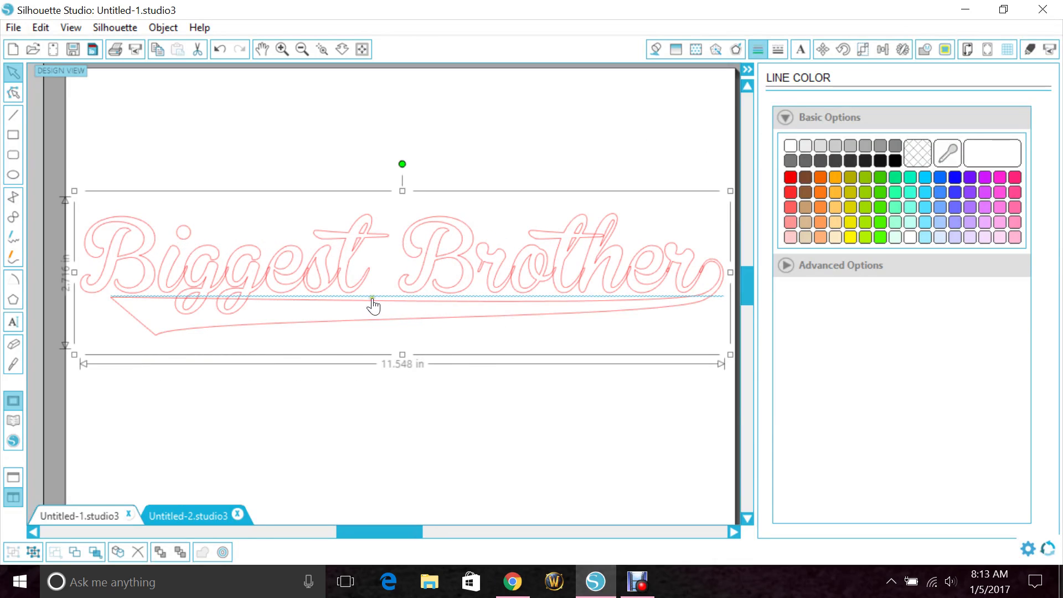
drag(406, 301, 409, 282)
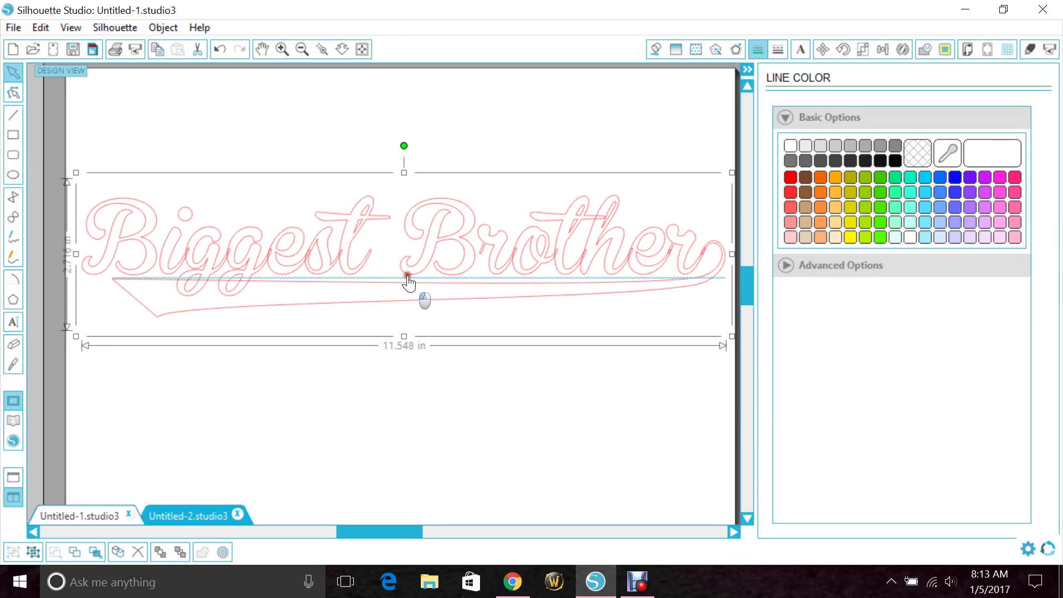
click(285, 365)
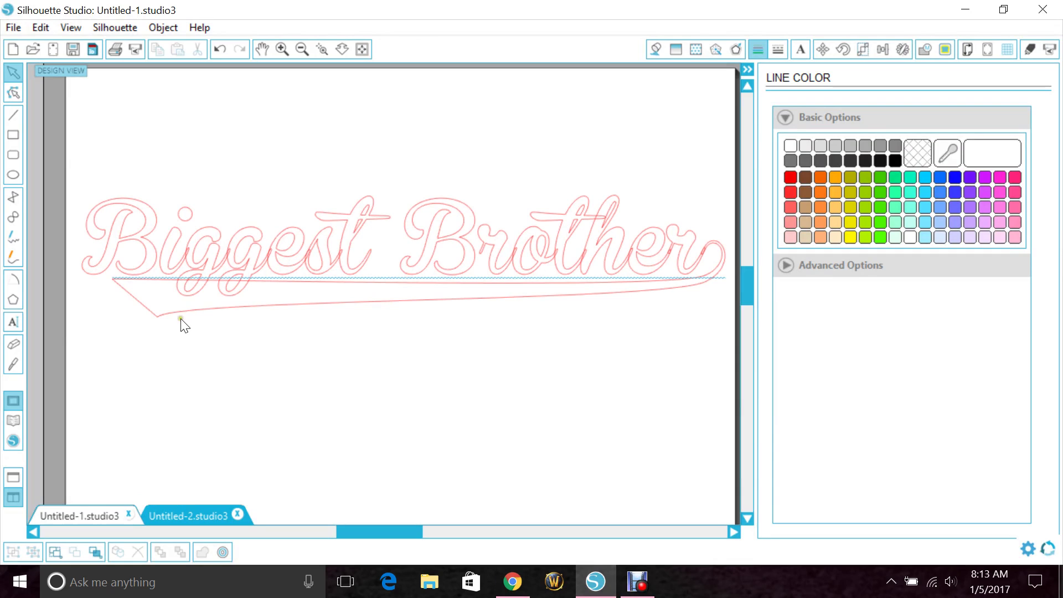
Step: Reselect the Biggest Brother design and ungroup it into separate pieces
drag(228, 185, 275, 265)
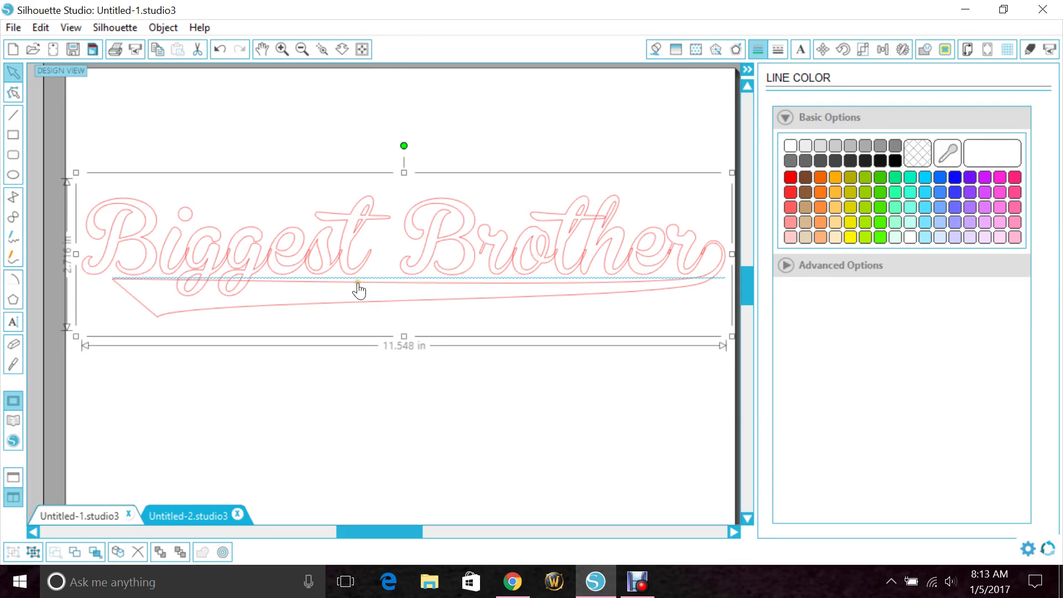
right_click(308, 259)
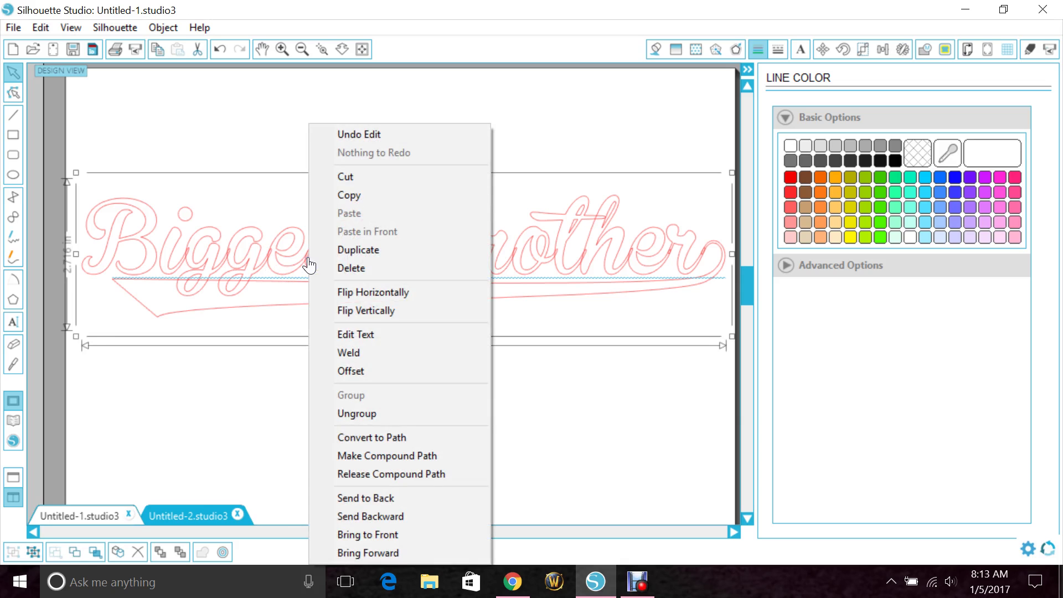
click(345, 413)
click(296, 411)
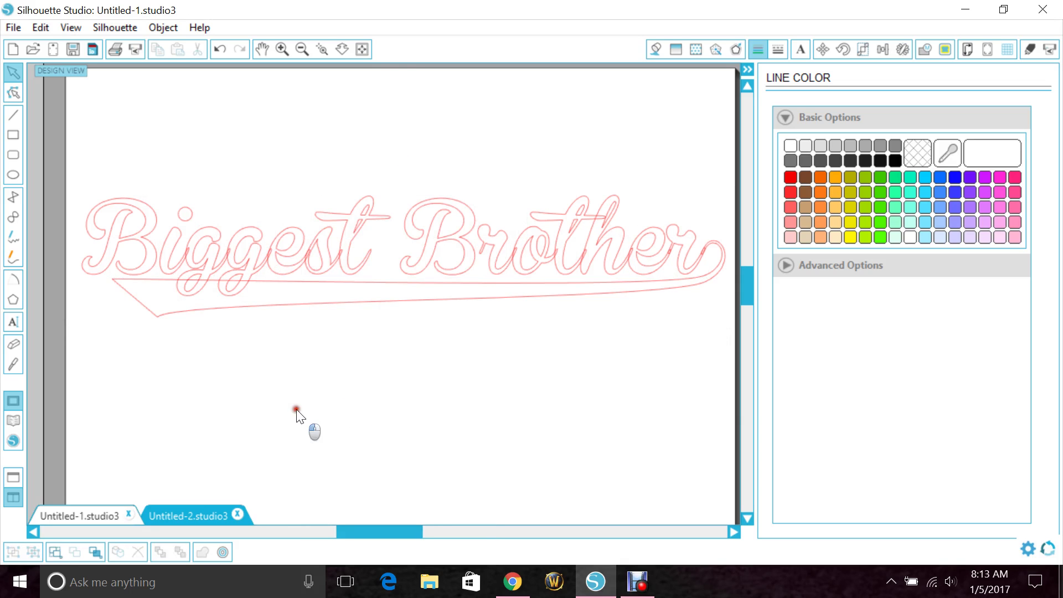
Step: Zoom in on 'Biggest', select the two g letters, and preview an offset outline around them
click(321, 47)
drag(177, 195, 269, 324)
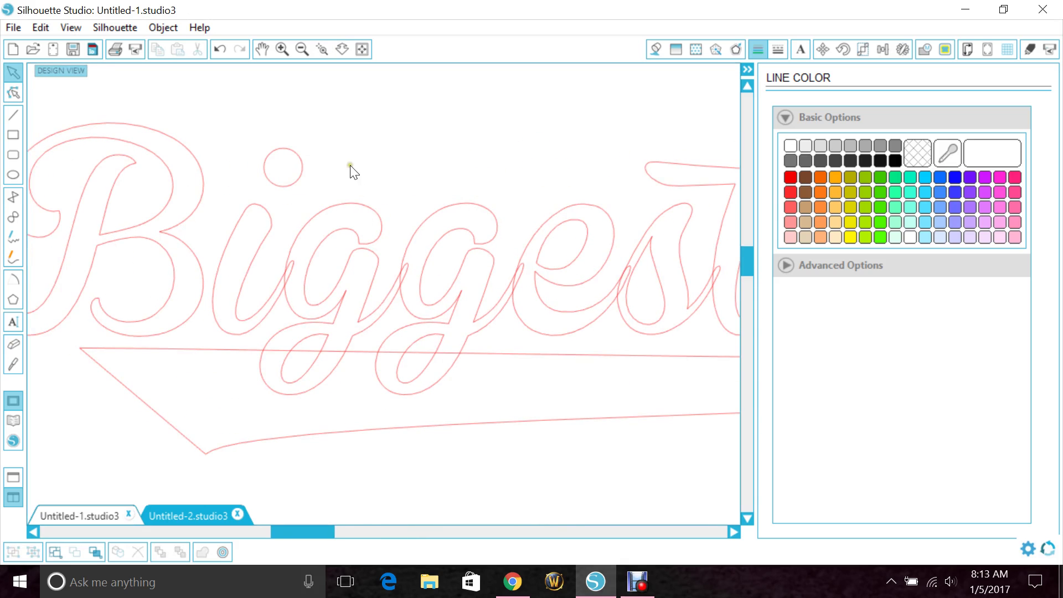
drag(344, 165, 450, 240)
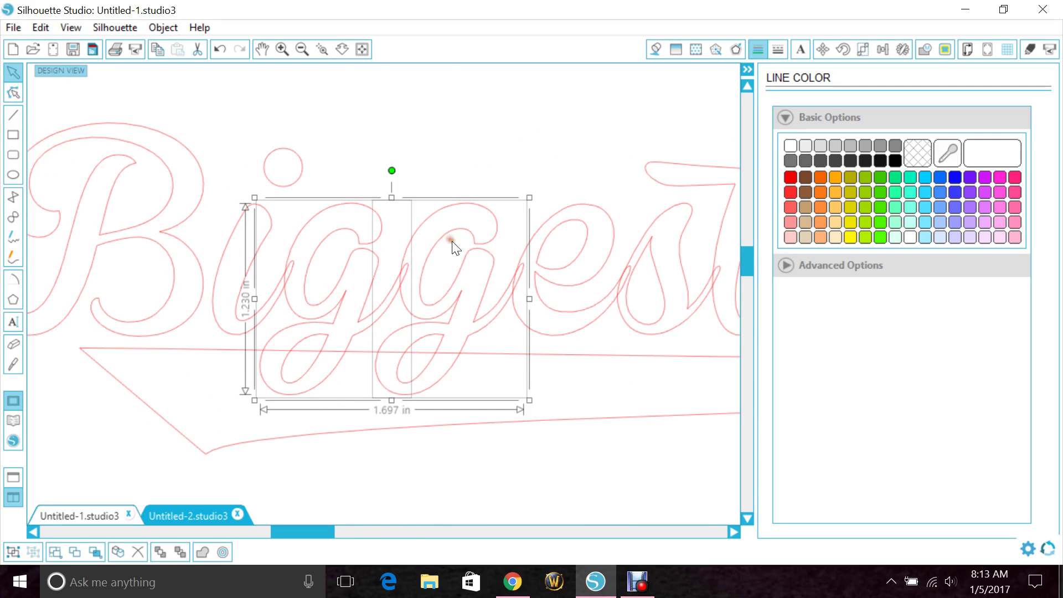
click(737, 50)
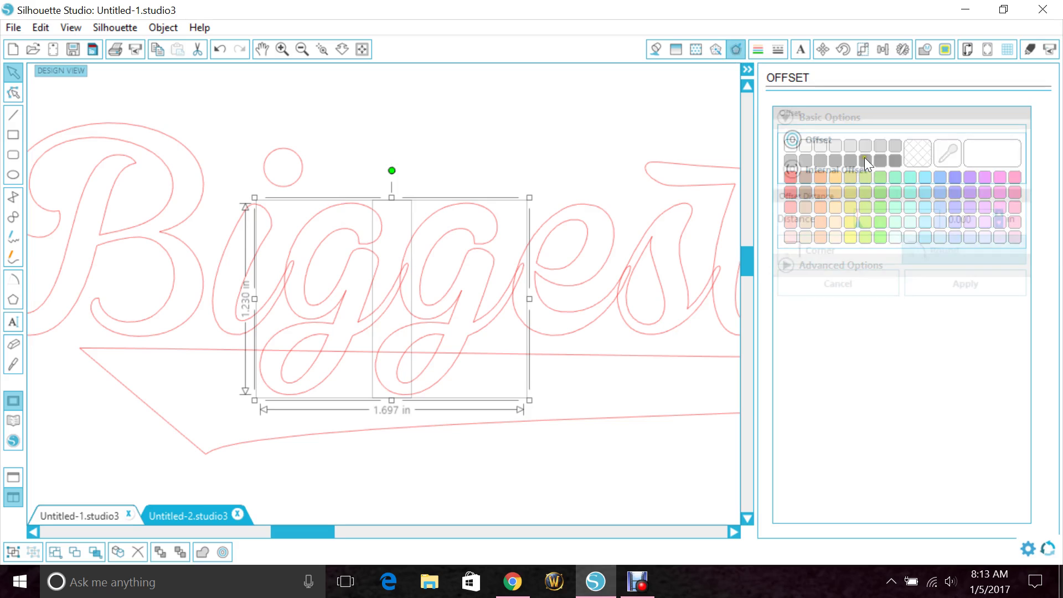
click(829, 138)
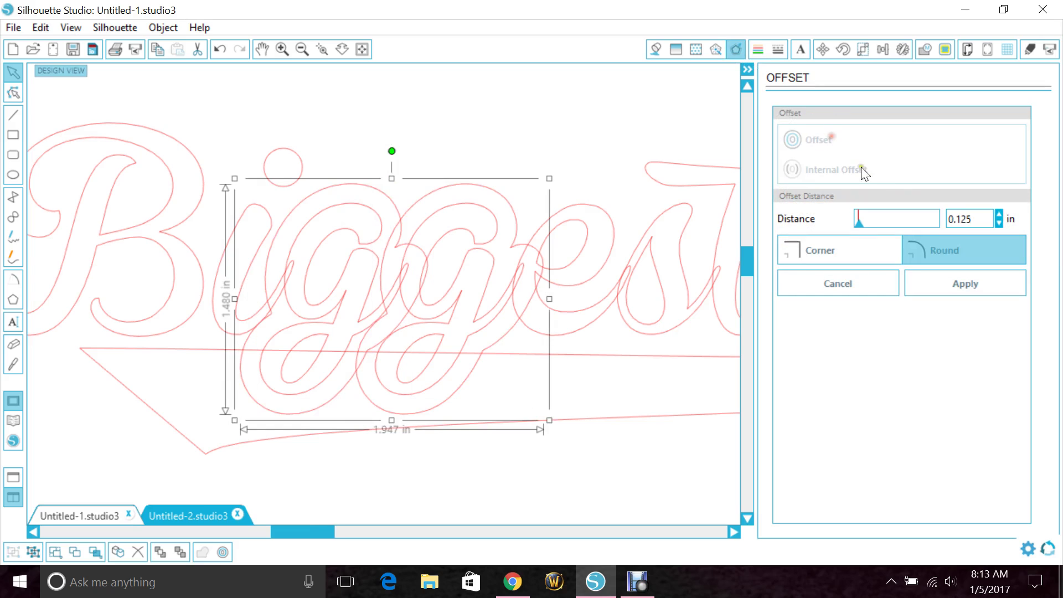
Step: Lower the rounded offset distance around the gg letters step by step to 0.042 in
click(998, 222)
click(999, 223)
click(999, 223)
click(999, 222)
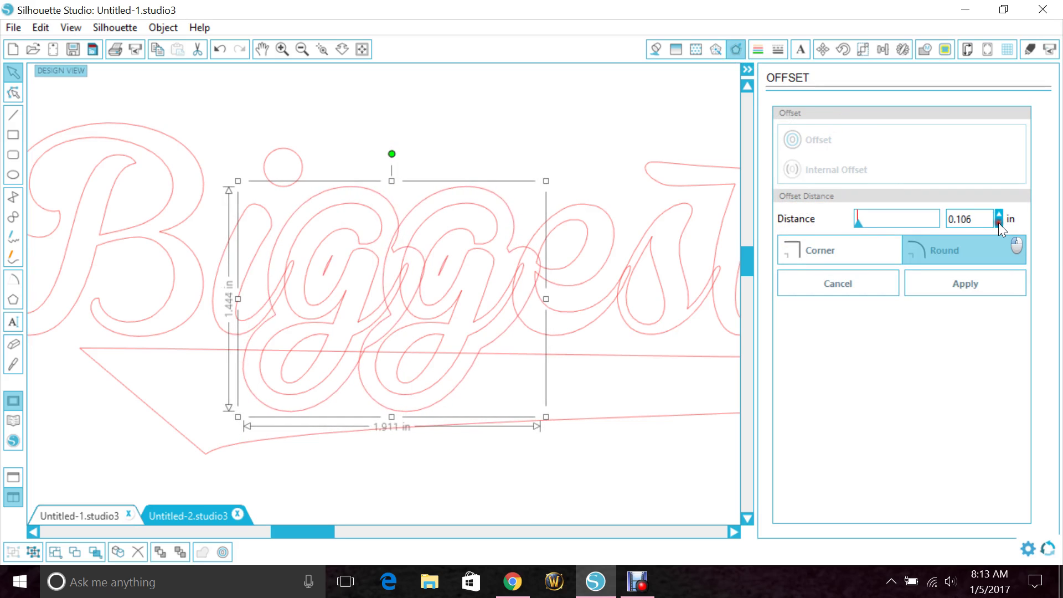
click(998, 222)
click(999, 222)
click(999, 223)
click(999, 222)
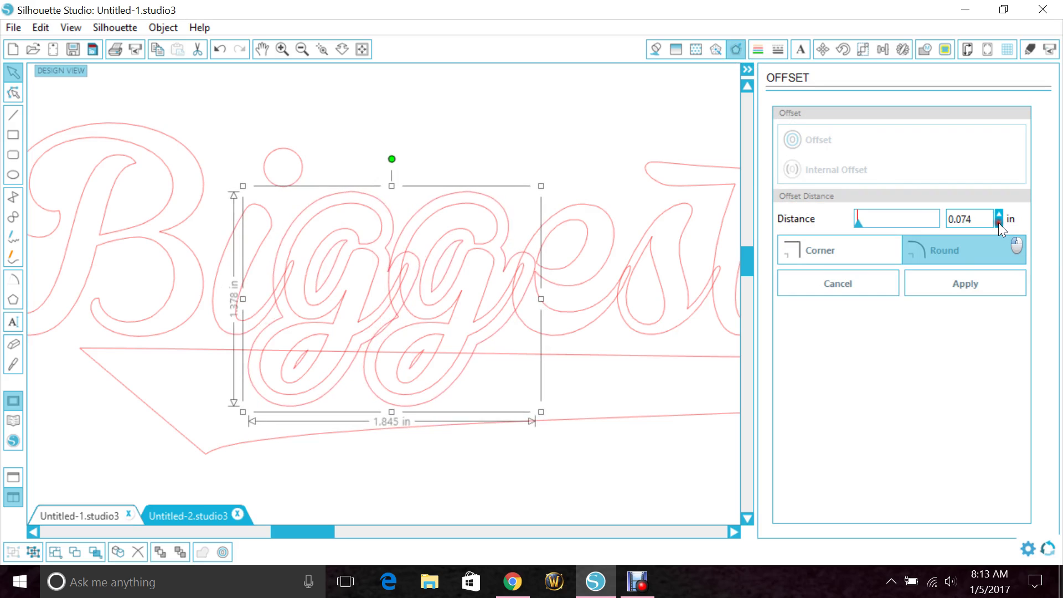
click(999, 222)
click(999, 223)
click(998, 223)
click(998, 223)
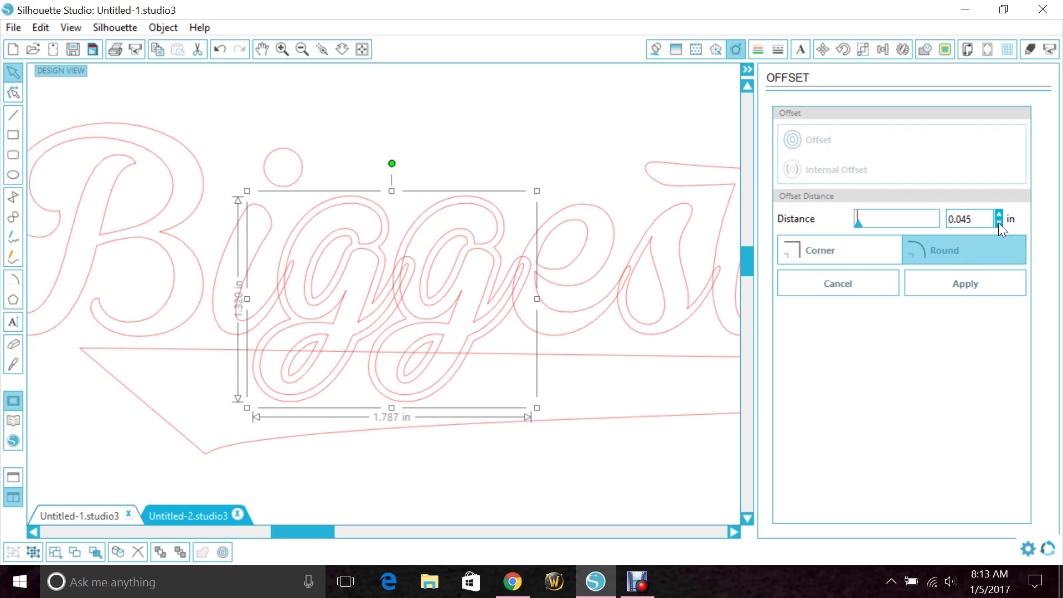
click(999, 223)
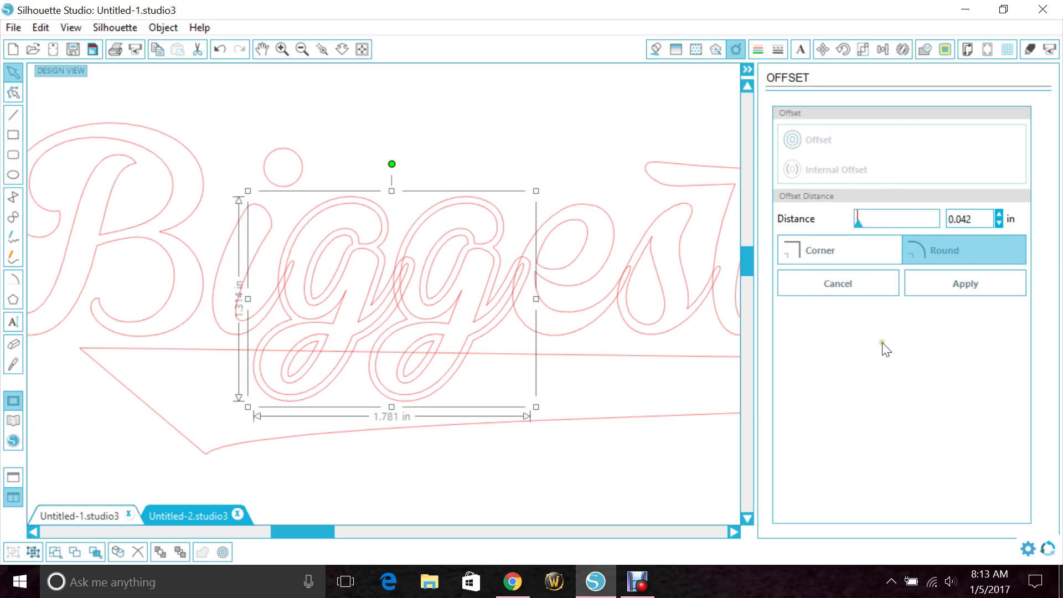
Step: Apply the 0.042 in gg offset and bring that outline to the front
click(934, 285)
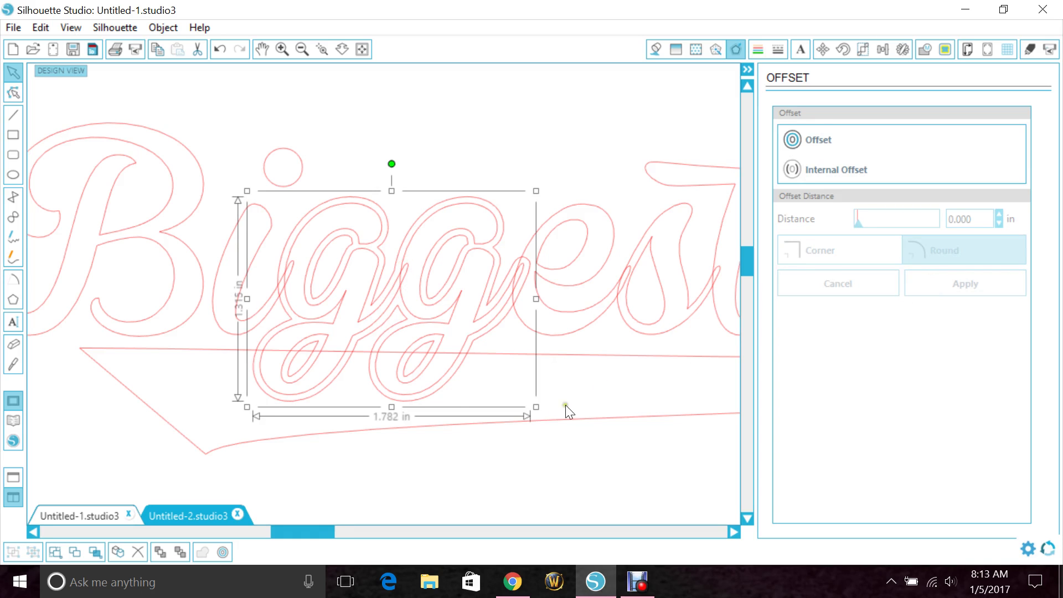
right_click(444, 396)
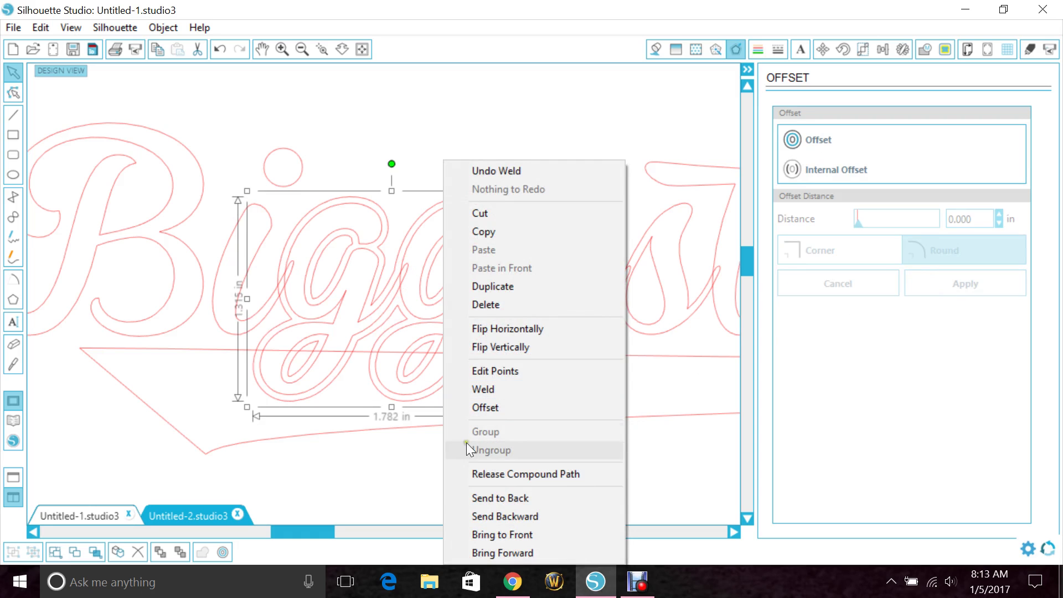
click(472, 533)
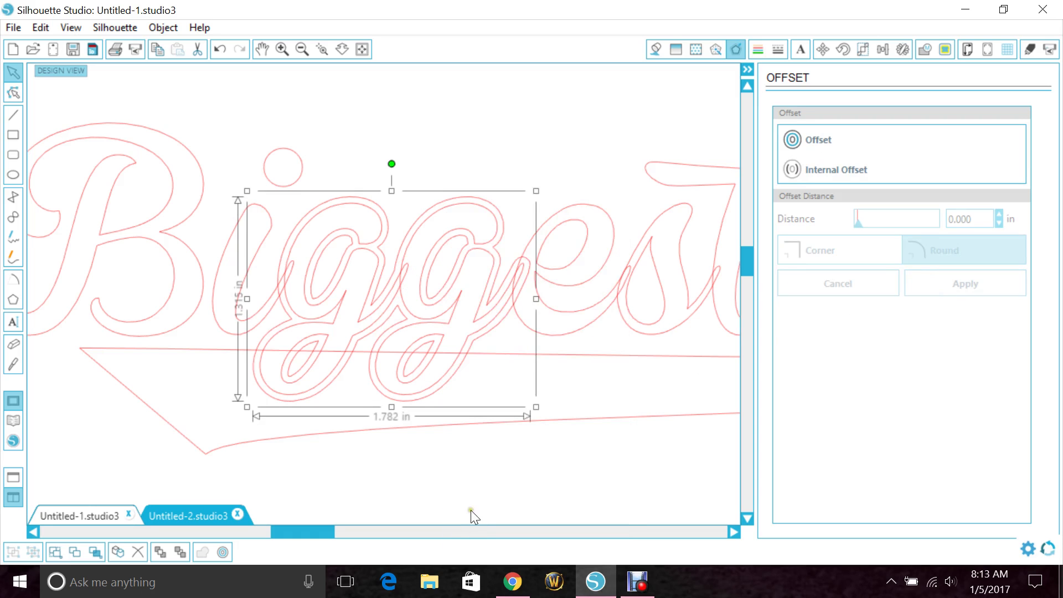
Step: Select the swash underline together with the gg offset outline
click(458, 454)
click(433, 410)
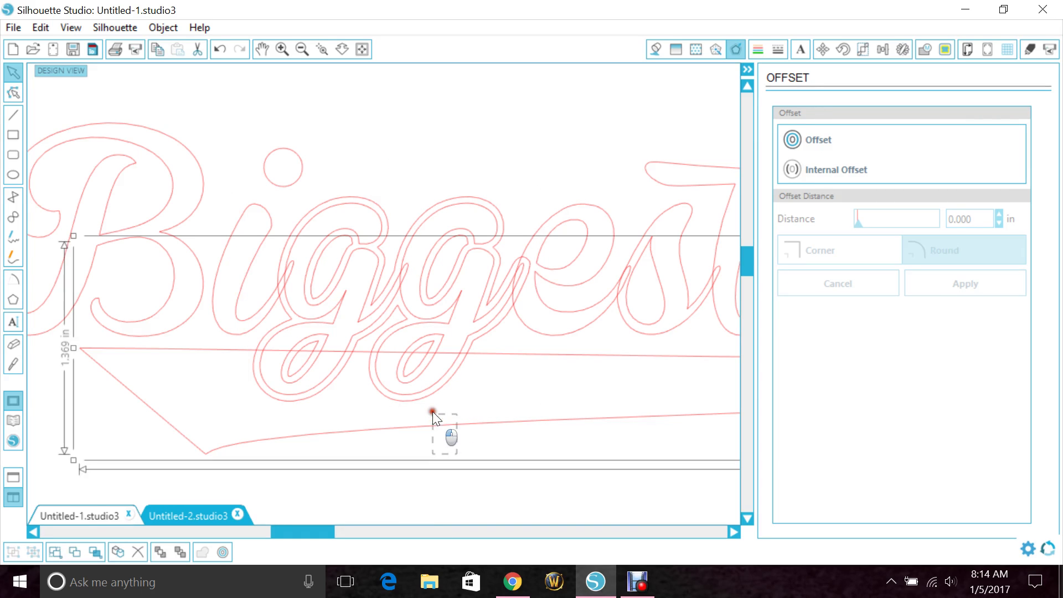
shift+click(424, 399)
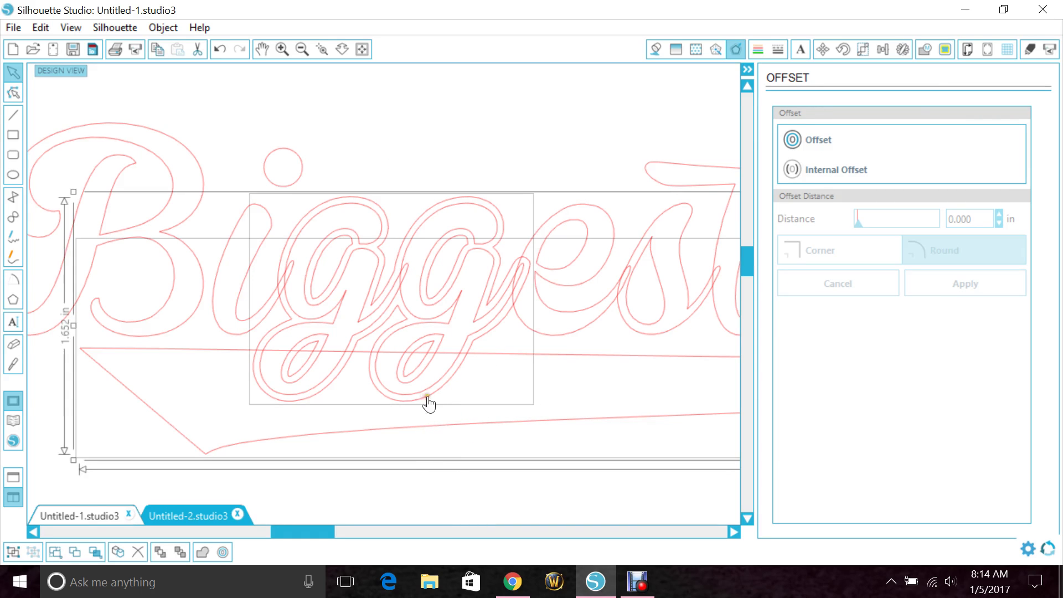
Step: Subtract the gg offset shape from the swash underline using the Modify panel
click(925, 51)
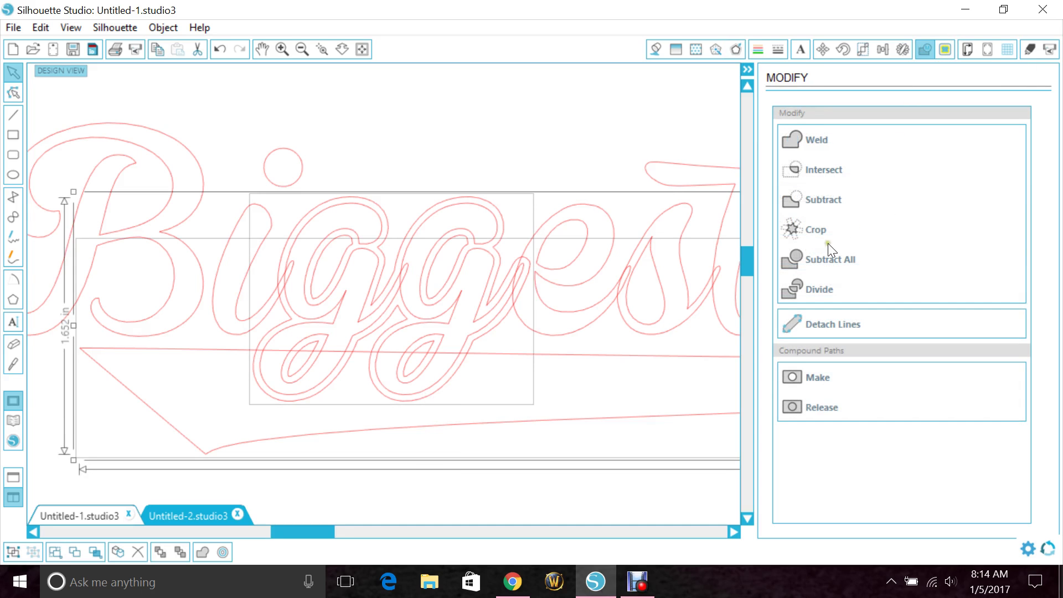
click(812, 200)
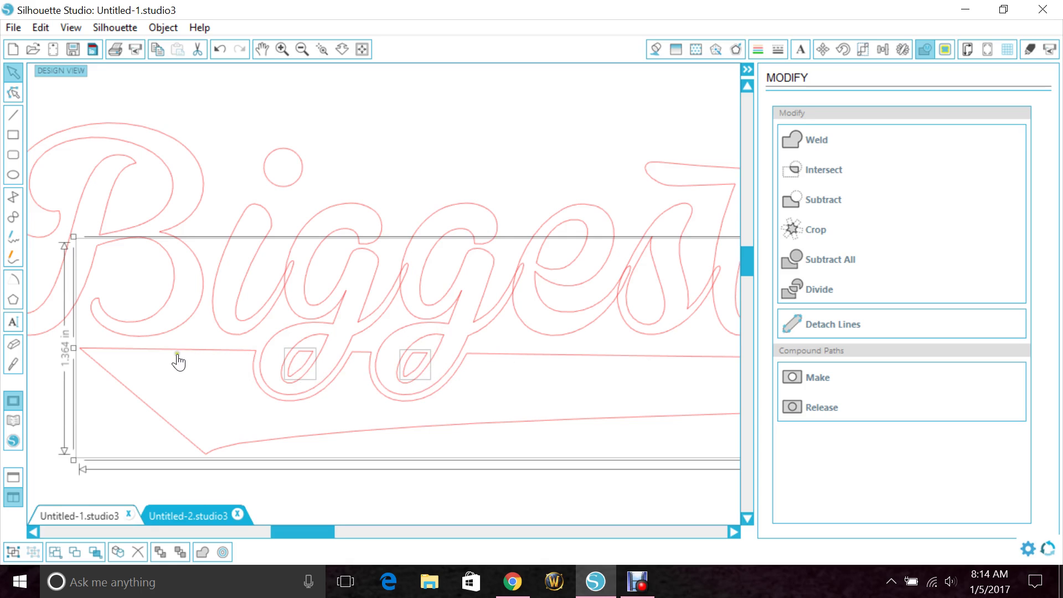
Step: Weld every Biggest Brother letter and the swash underline into one 11.521 in wide shape
click(373, 166)
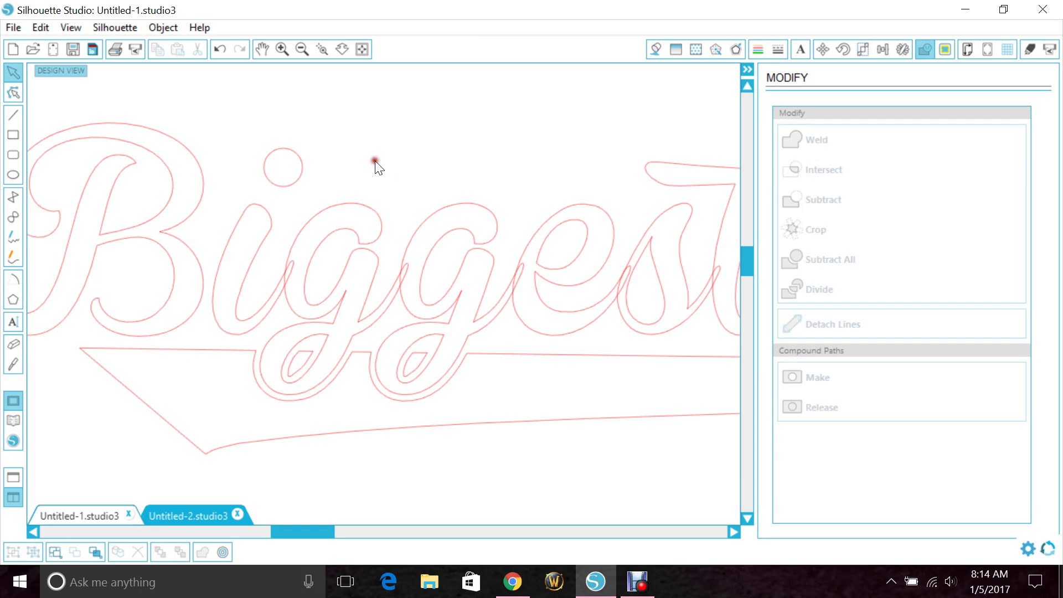
click(302, 49)
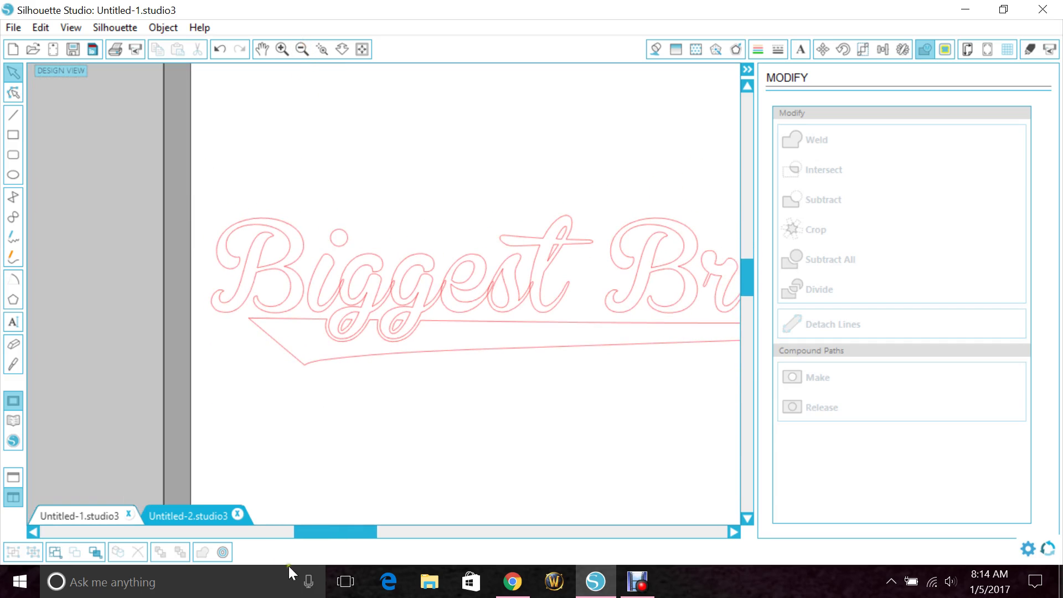
drag(327, 527, 366, 525)
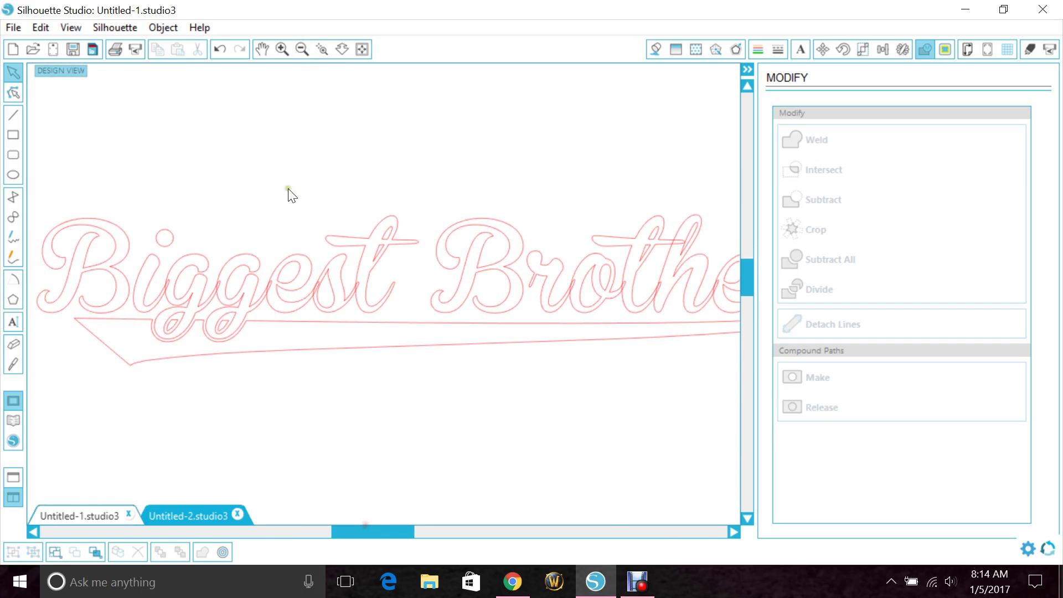
click(301, 50)
drag(157, 197, 688, 341)
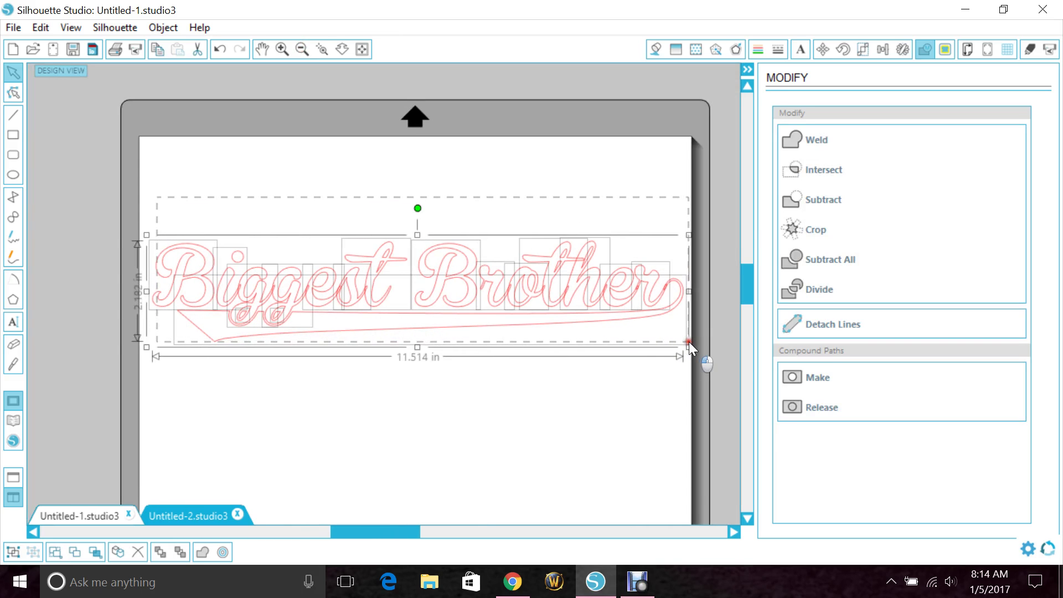
right_click(454, 292)
click(509, 369)
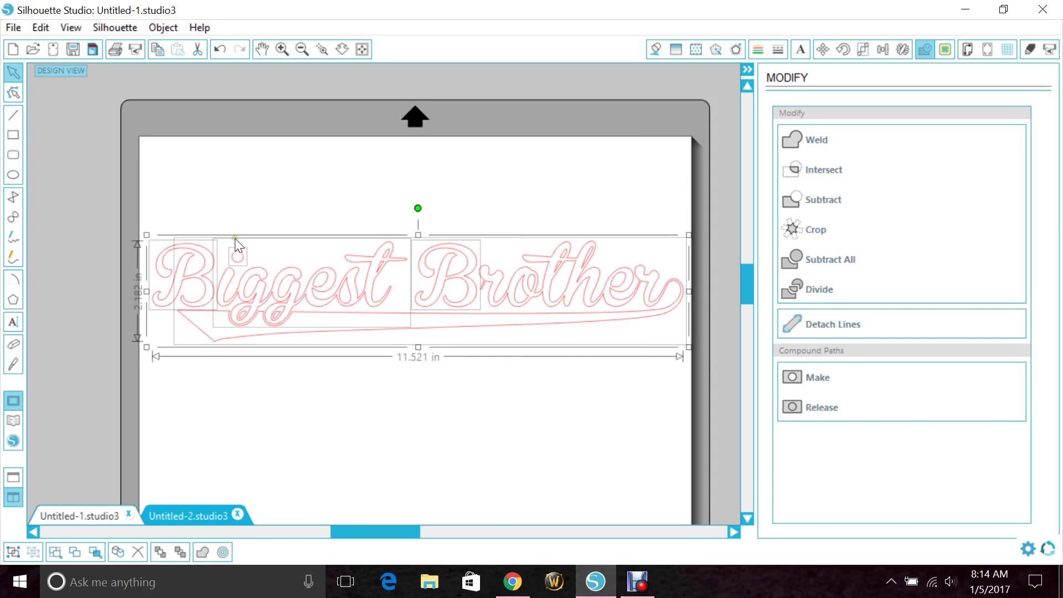
Step: Group the welded Biggest Brother design and give it a black fill
right_click(339, 292)
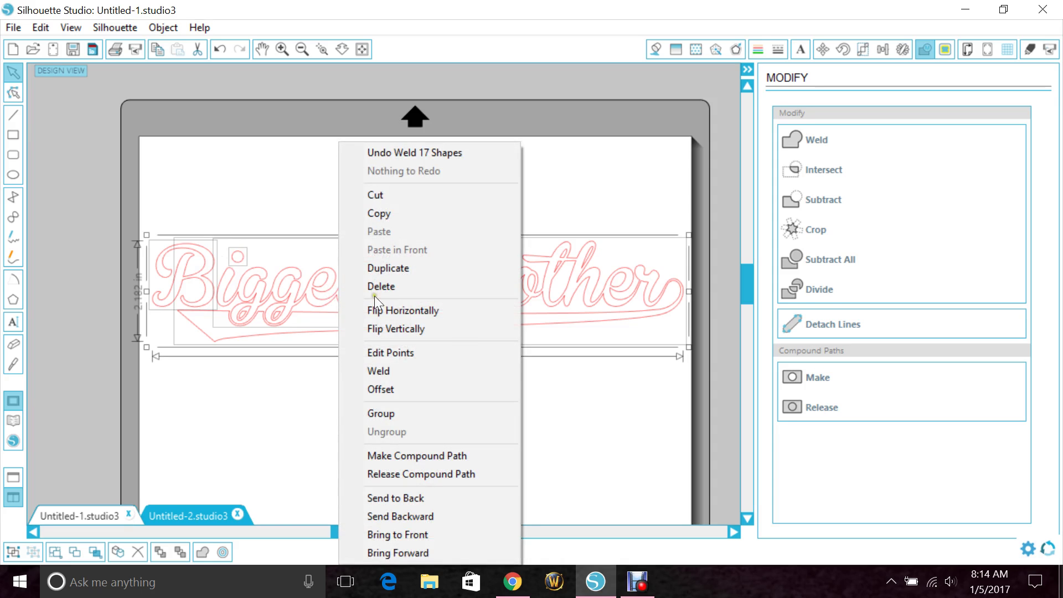
click(420, 412)
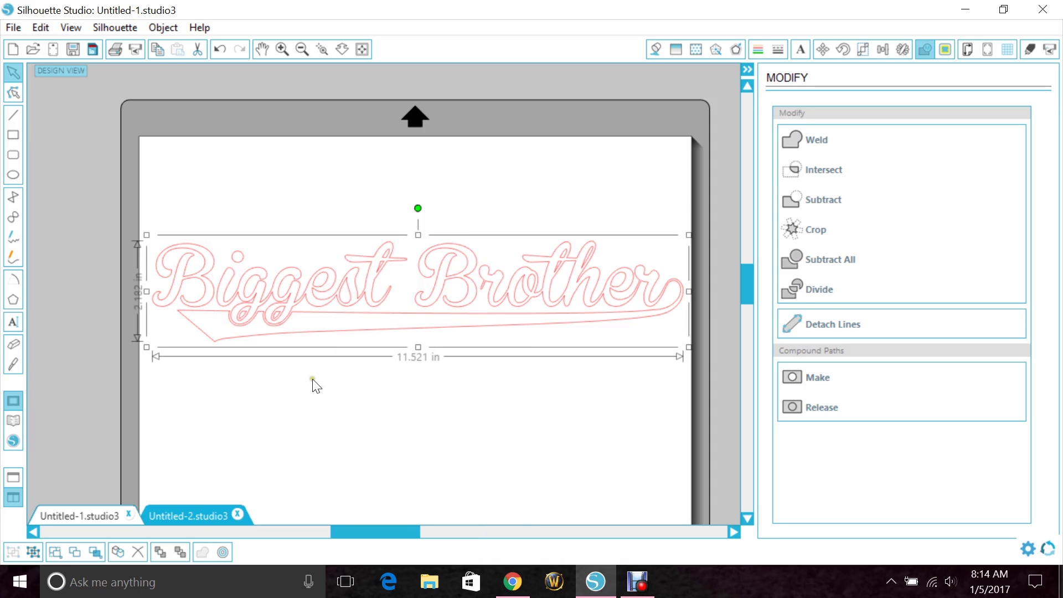
click(655, 50)
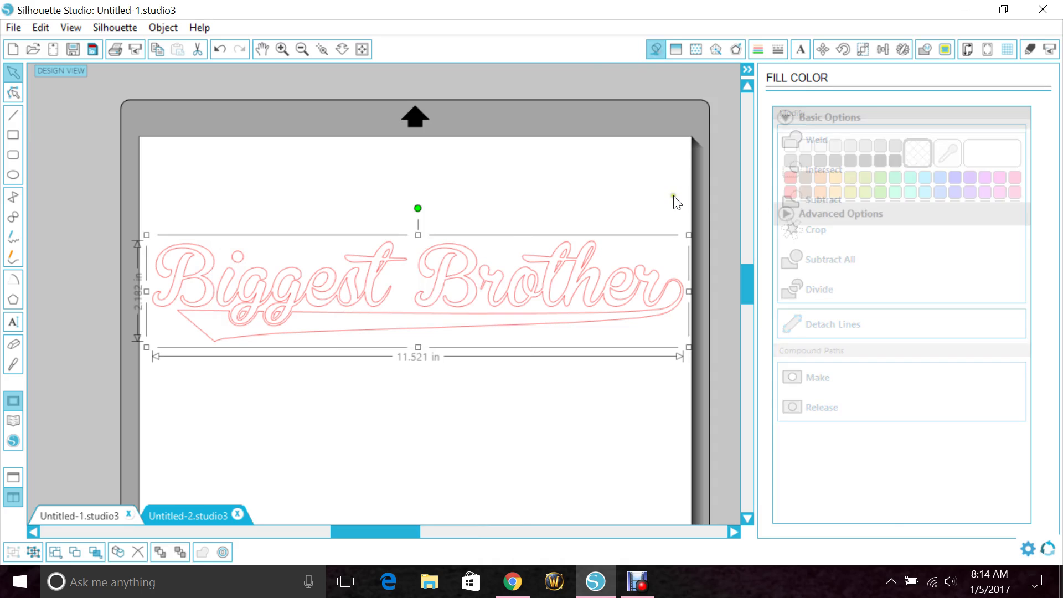
click(893, 161)
Step: Deselect to check the black fill, then reselect the lettering design
click(408, 404)
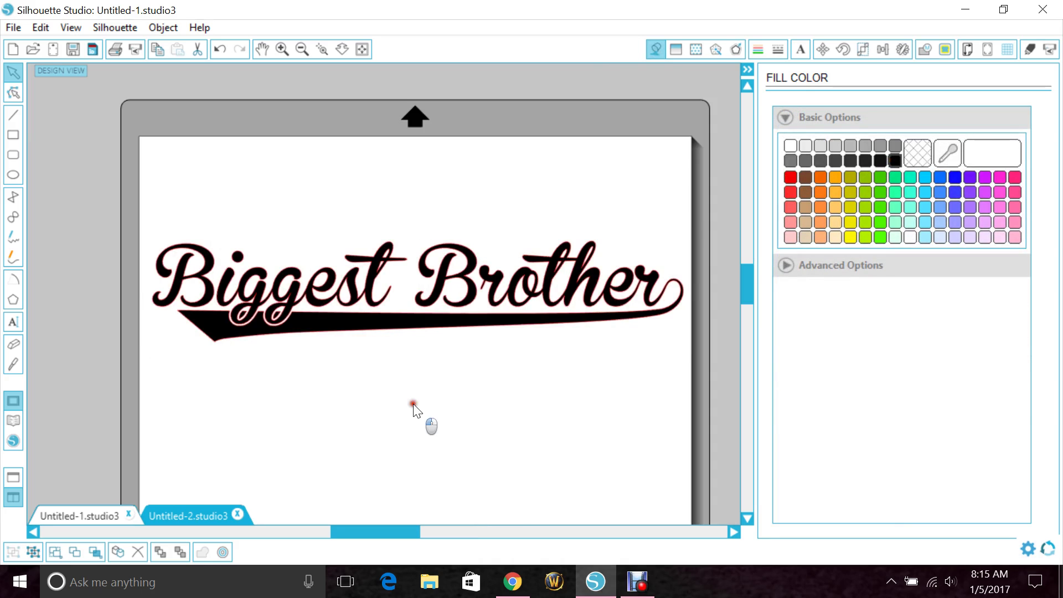
drag(154, 189, 617, 373)
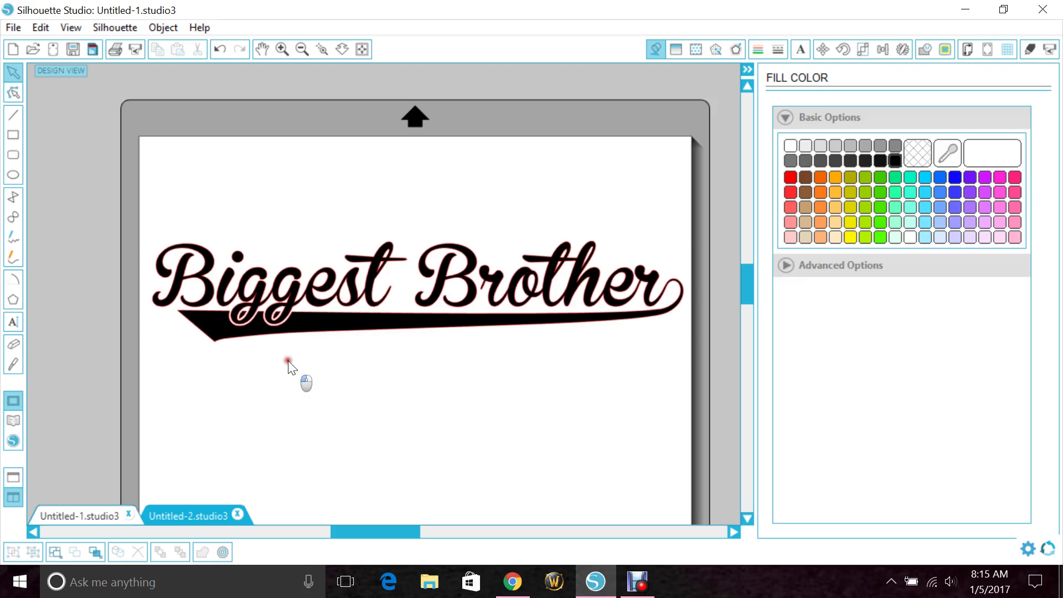
click(360, 315)
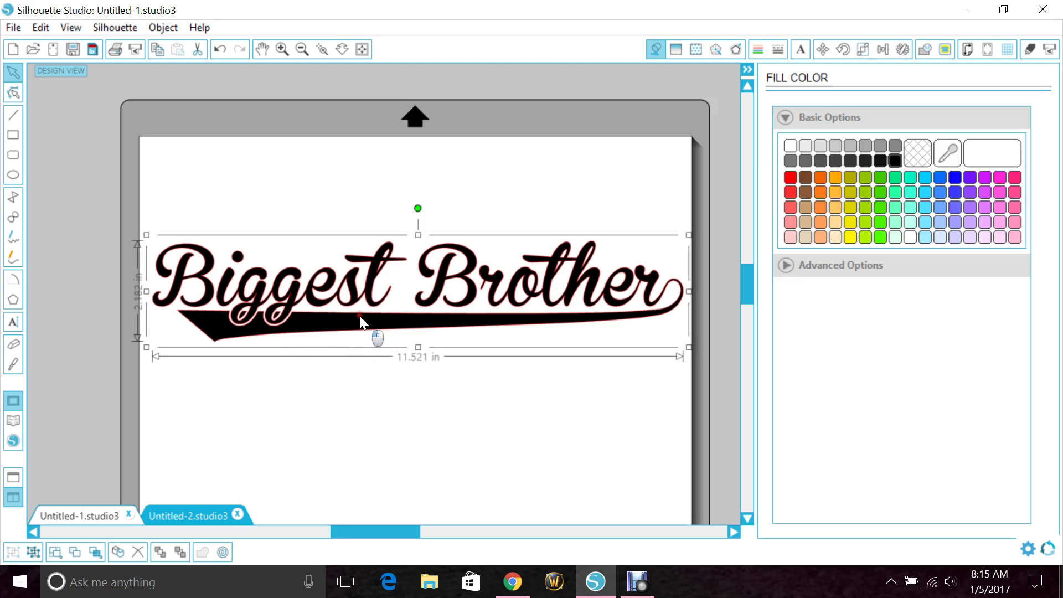
Step: Set the lettering's line colour to none, removing the red cut lines
click(757, 52)
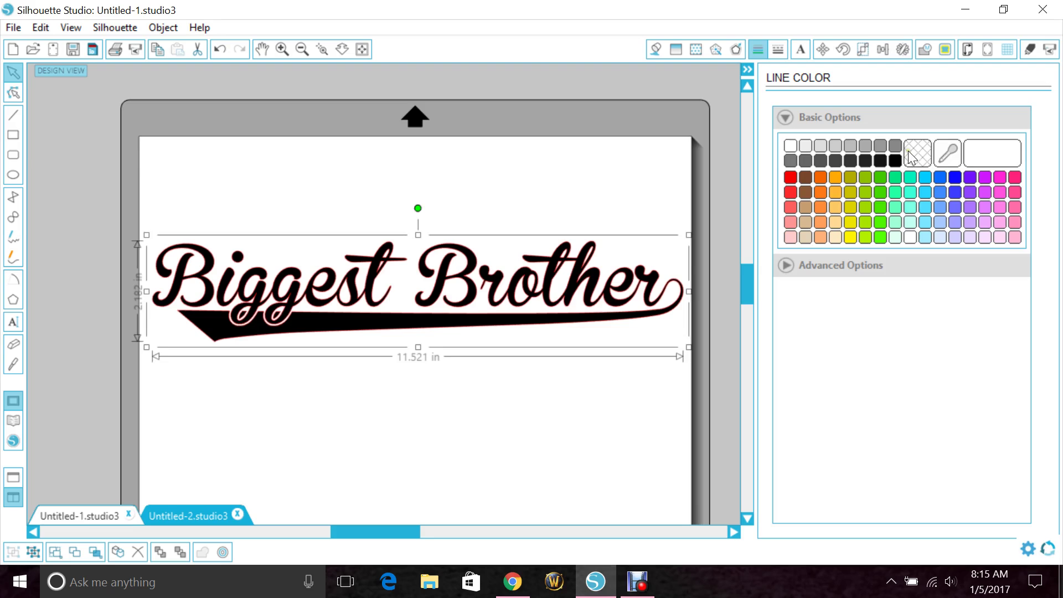
click(928, 151)
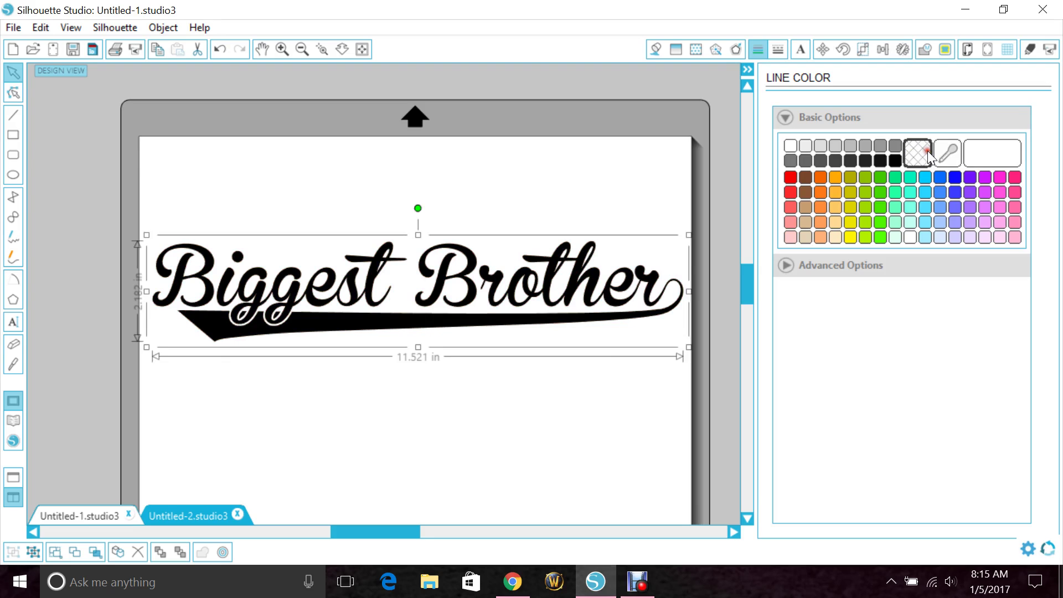
click(221, 200)
Step: Nudge the Biggest Brother design slightly higher on the mat
drag(142, 182, 688, 360)
click(377, 410)
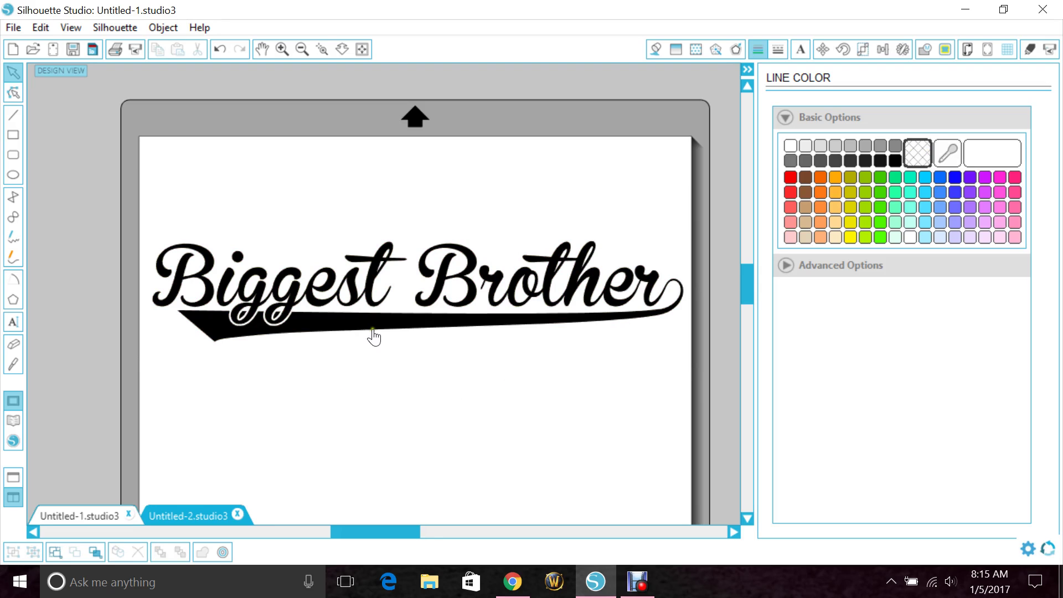
drag(385, 348, 383, 331)
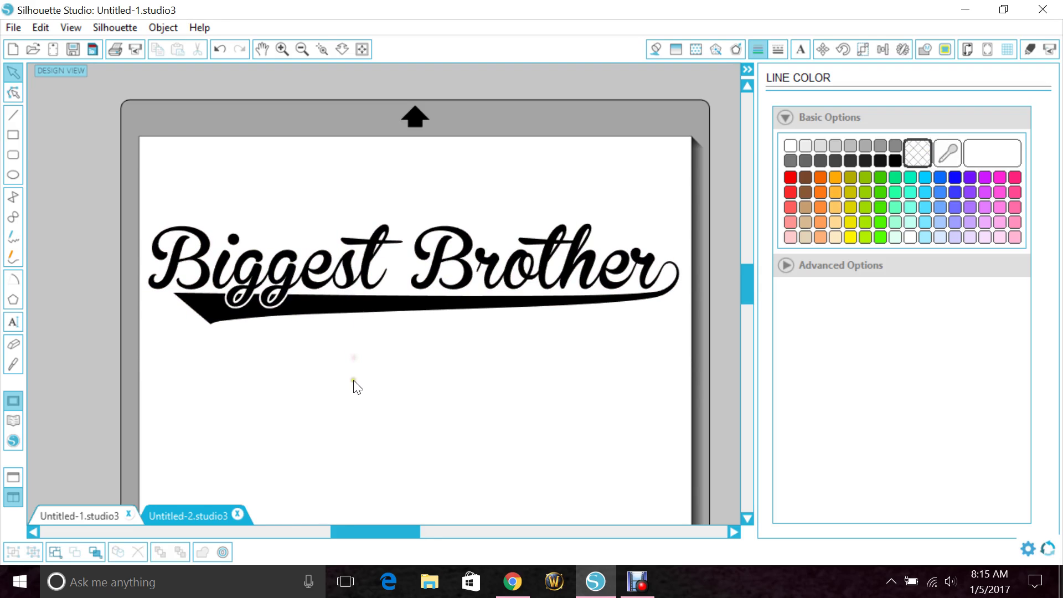